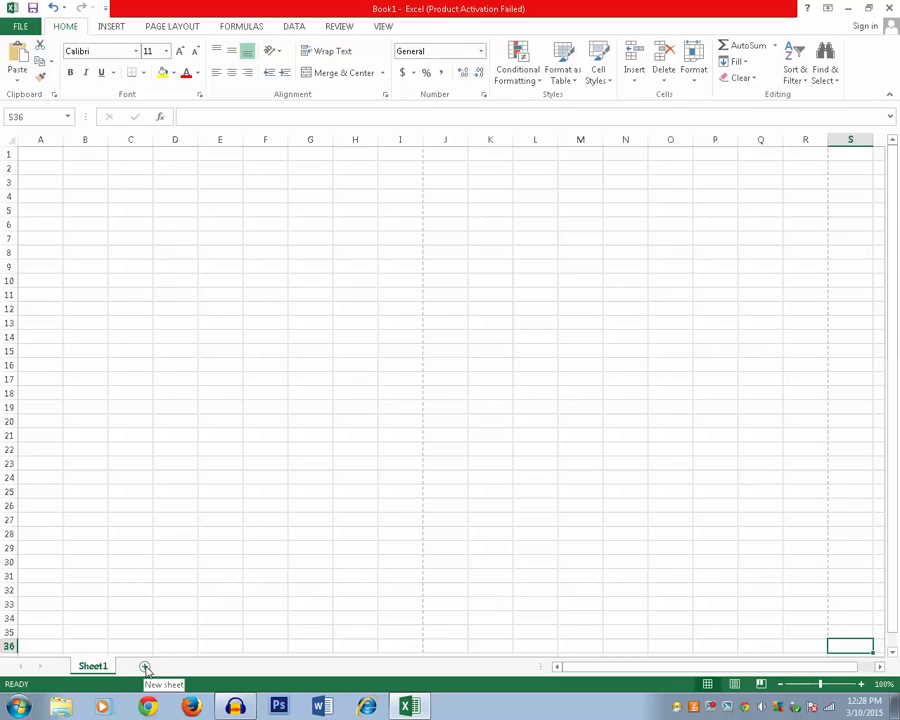
Add a second worksheet to the workbook and select cell E5 on it.
click(145, 668)
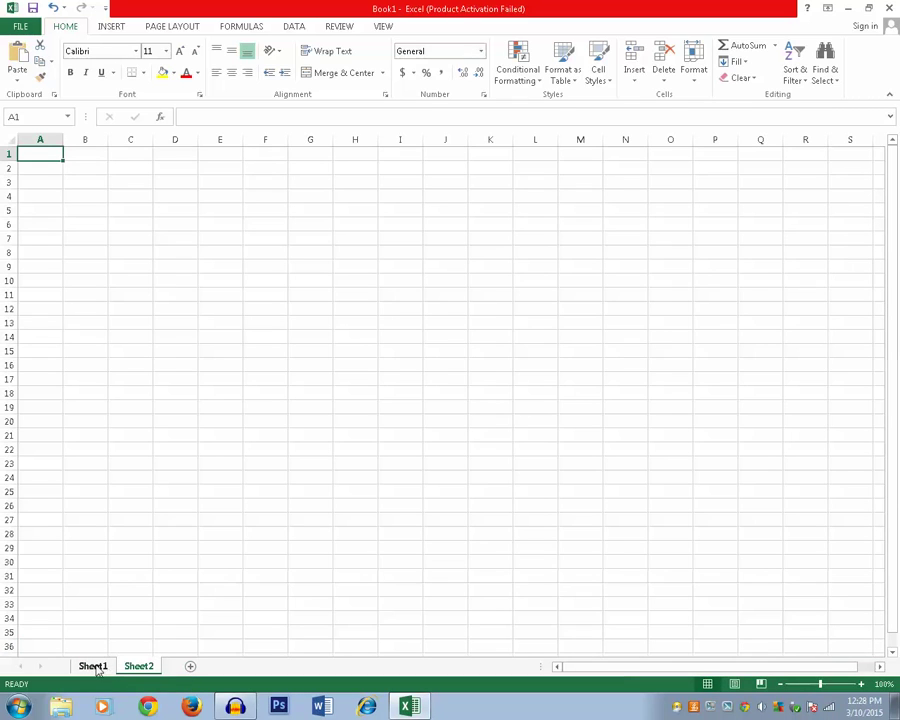
click(235, 210)
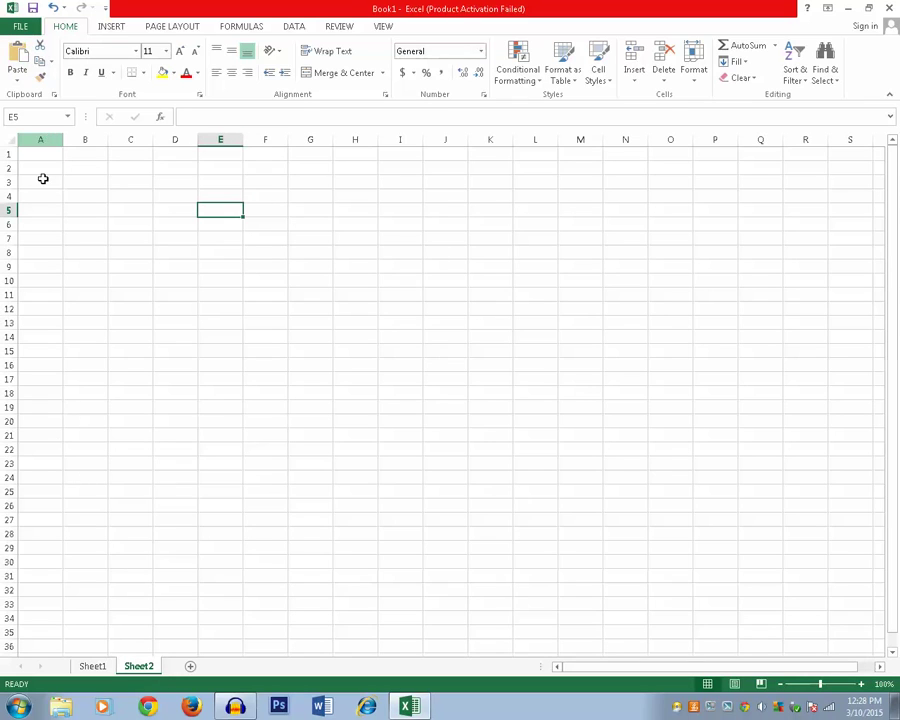
Examine the column layout by selecting columns A, B and C in turn, and column A again.
click(42, 139)
click(96, 139)
click(128, 139)
click(191, 279)
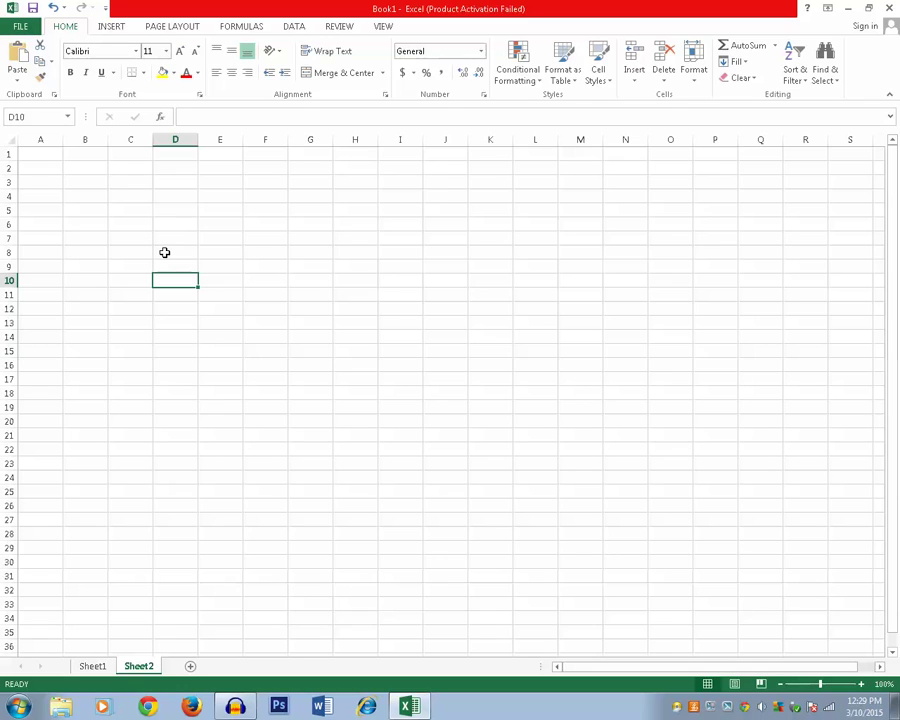
click(42, 138)
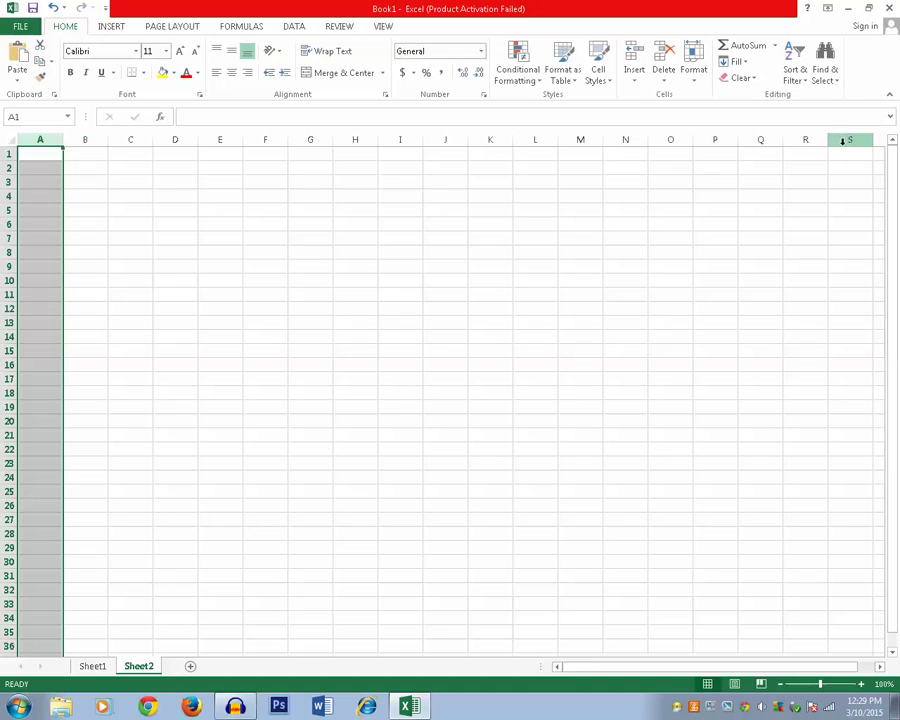
click(215, 270)
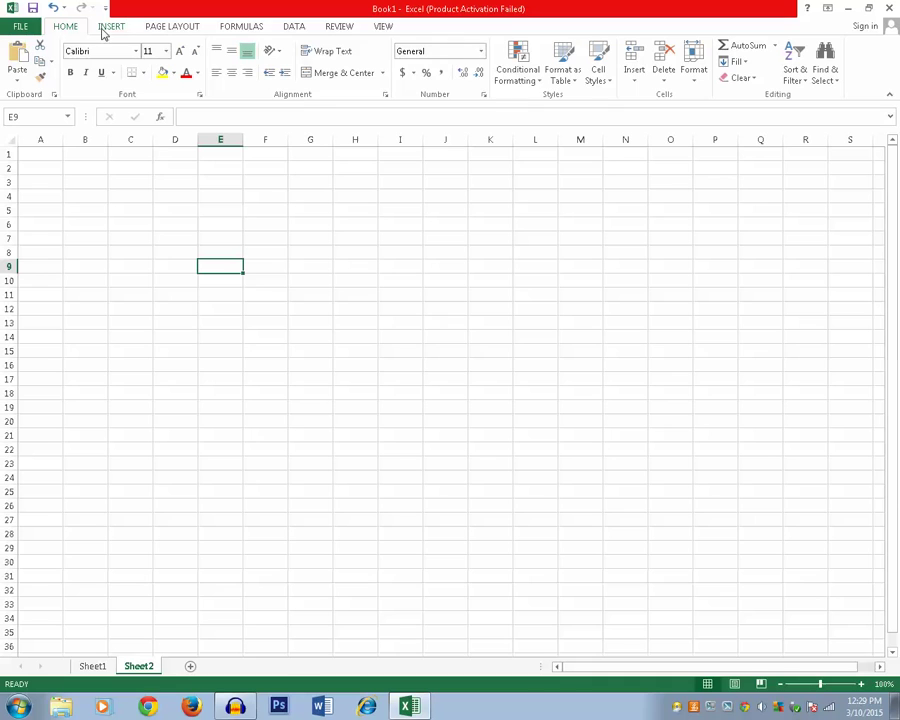
Look through the workbook's Info page and the Insert, Page Layout, Formulas and Home command sets.
click(20, 26)
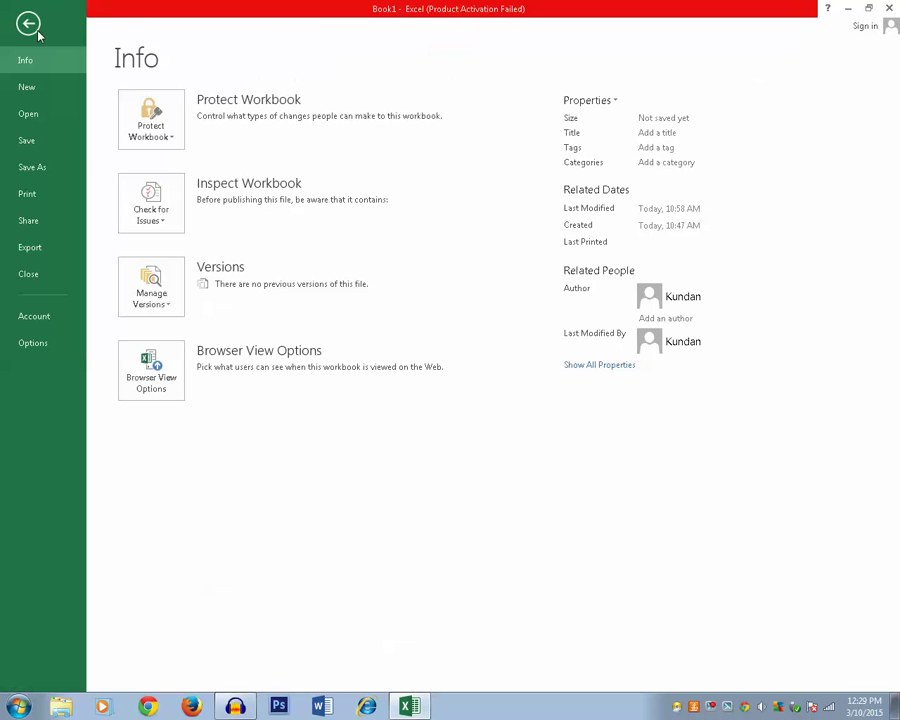
click(28, 24)
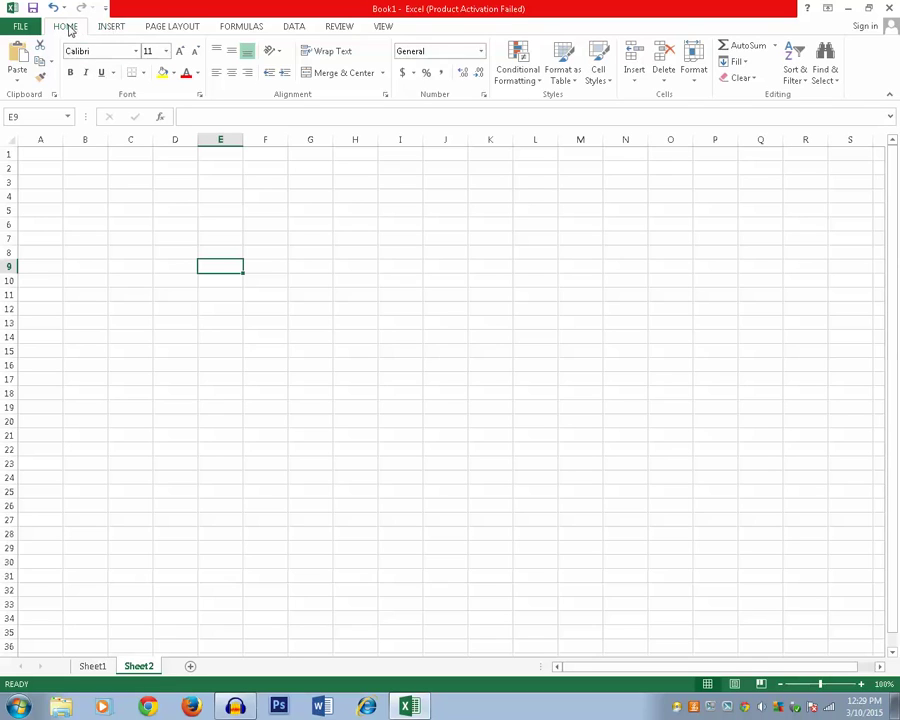
click(114, 28)
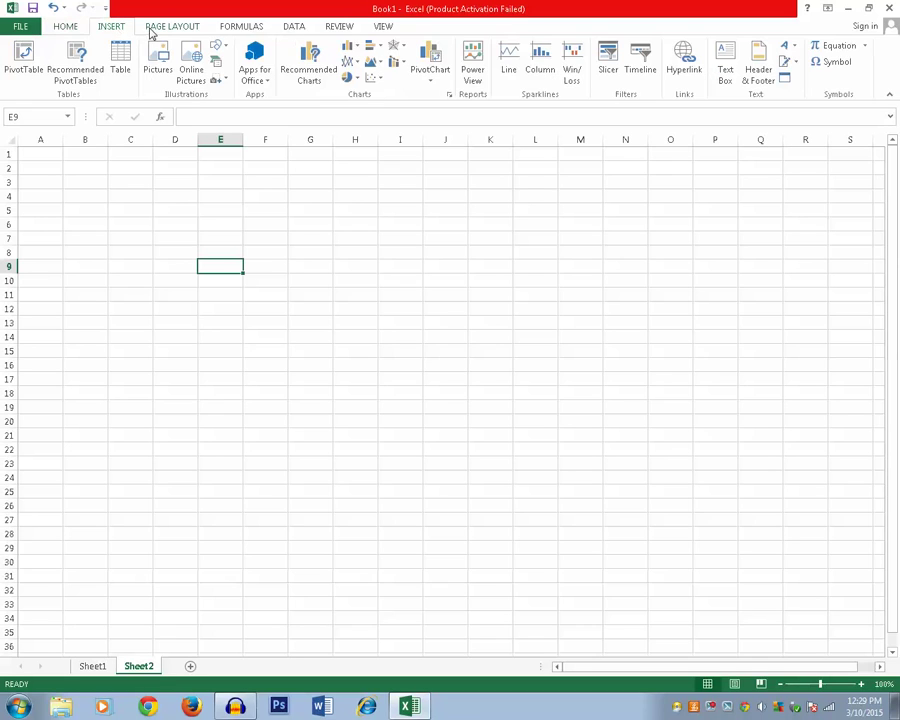
click(152, 30)
click(228, 32)
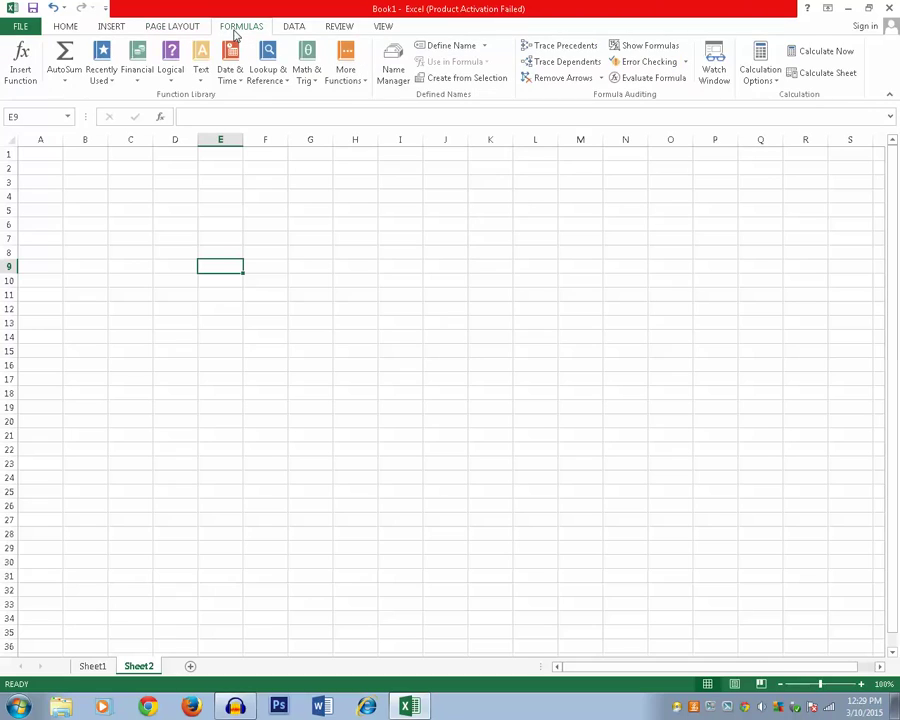
click(68, 28)
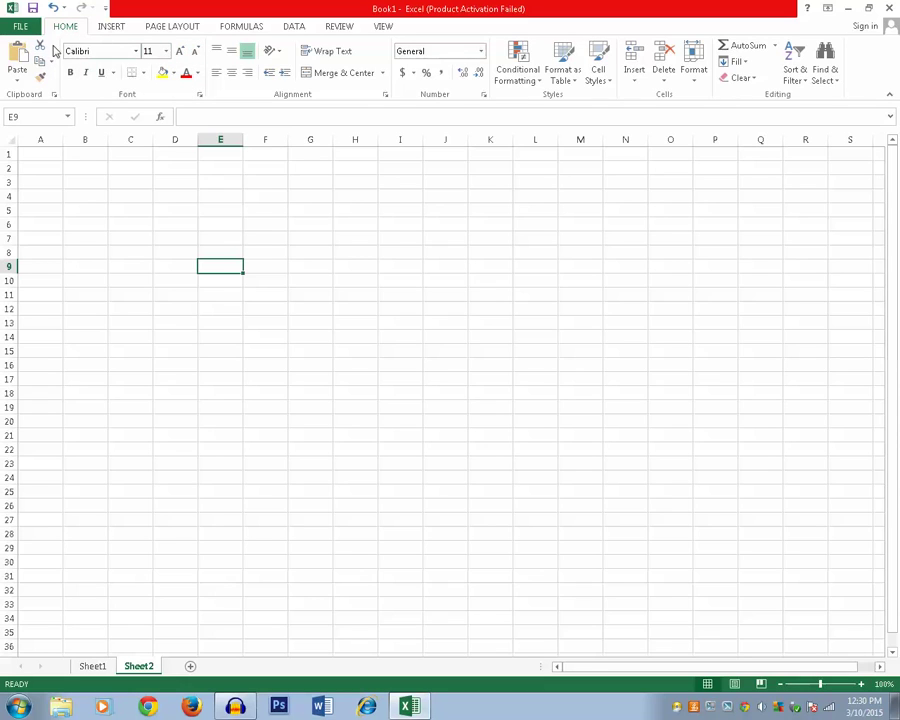
click(110, 27)
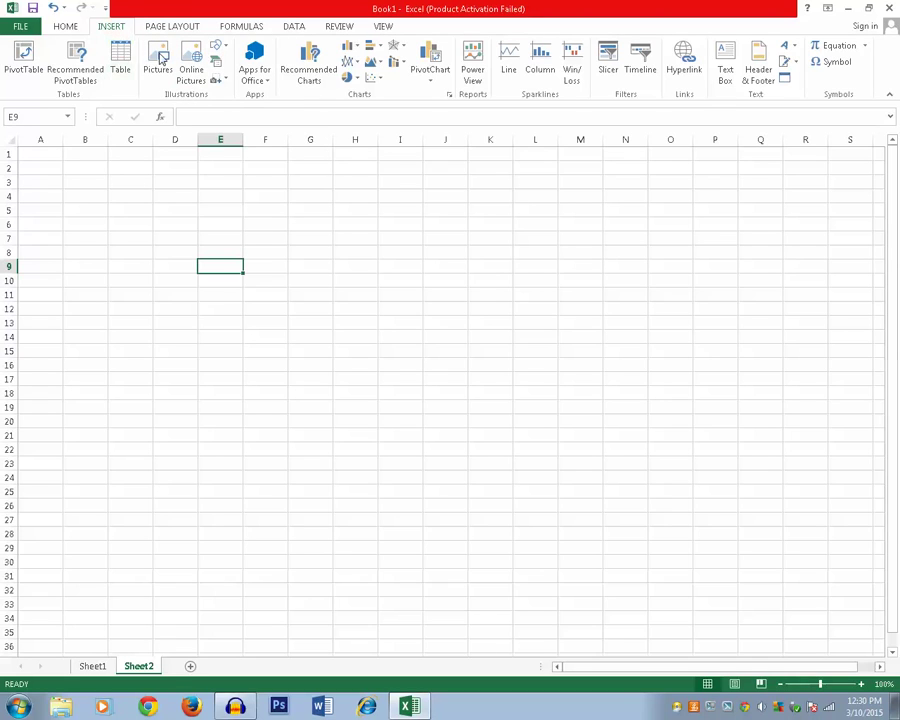
click(70, 28)
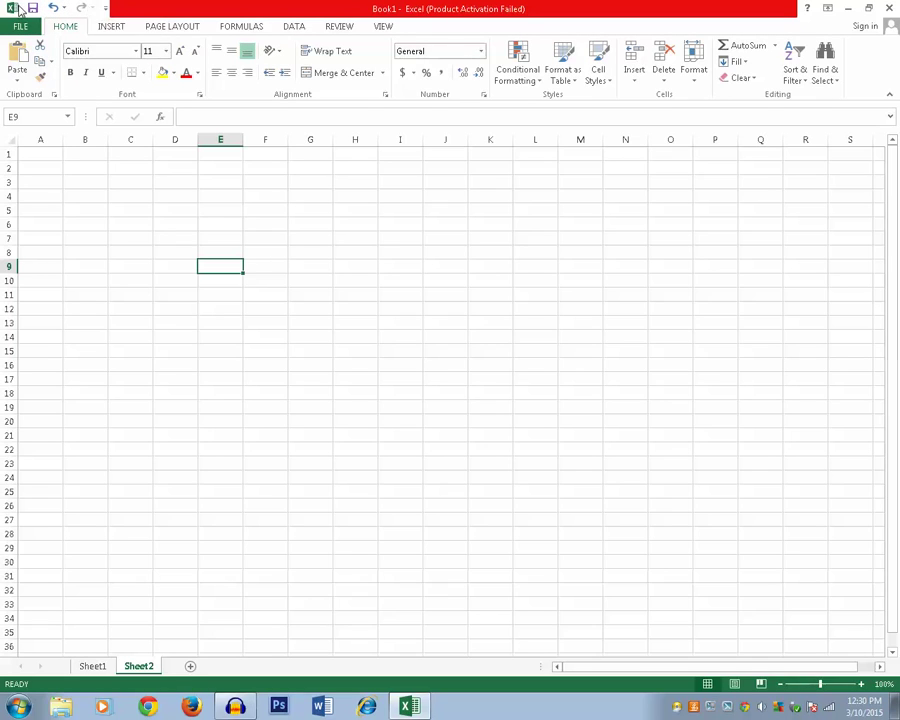
Add the New command to the Quick Access Toolbar.
click(106, 12)
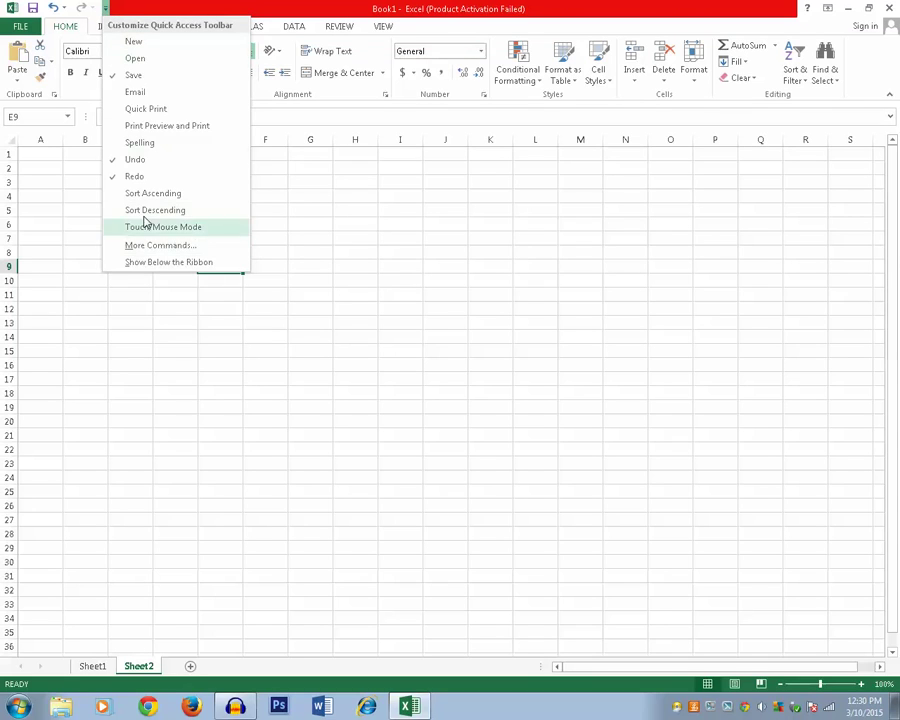
click(136, 45)
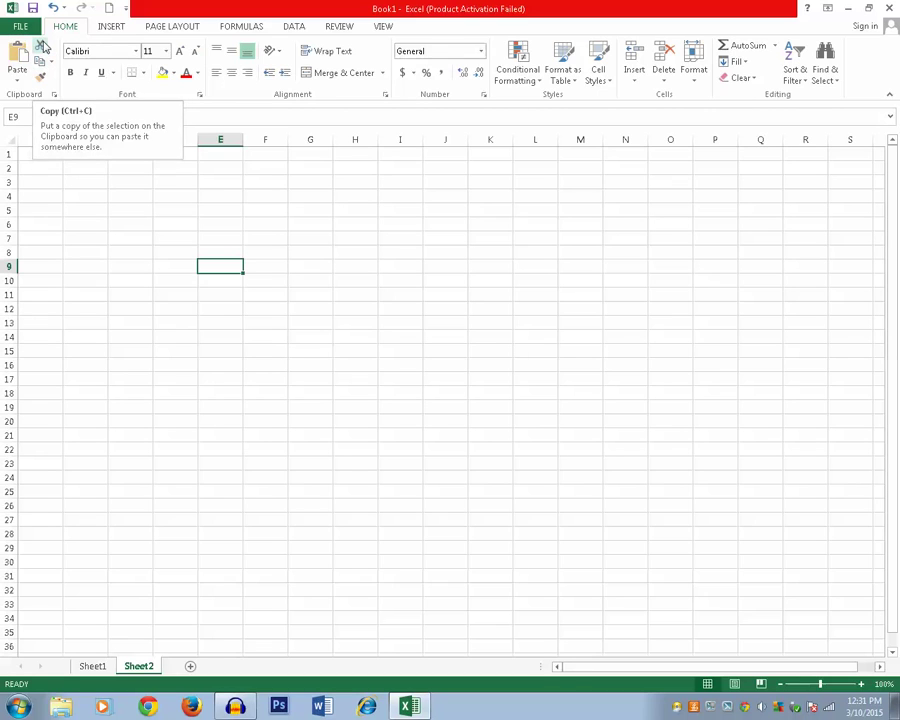
Try to open the full chart options with only the empty cell E9 selected.
click(115, 28)
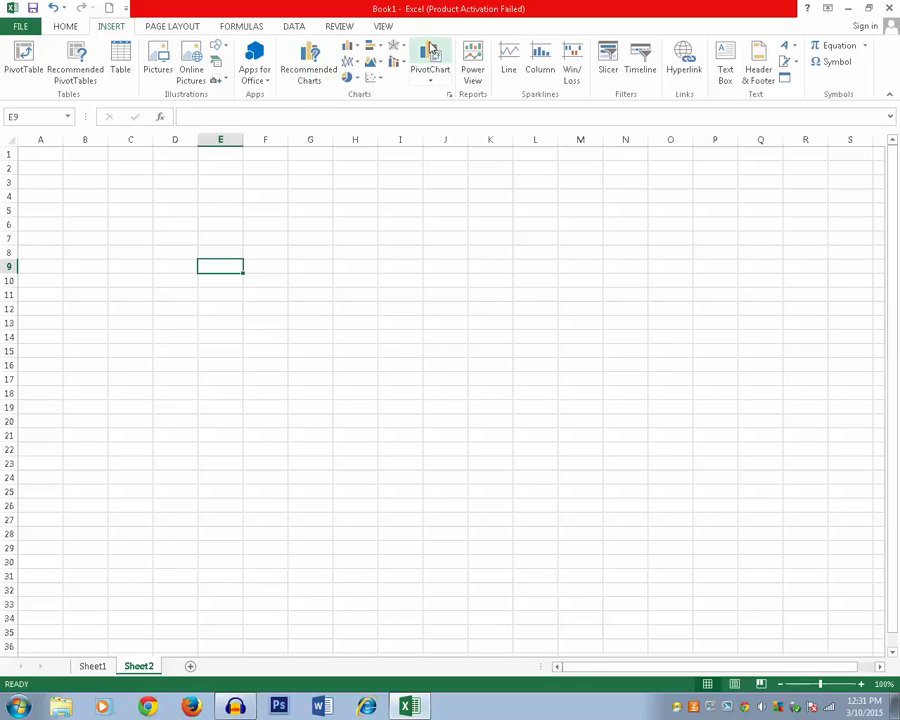
click(450, 95)
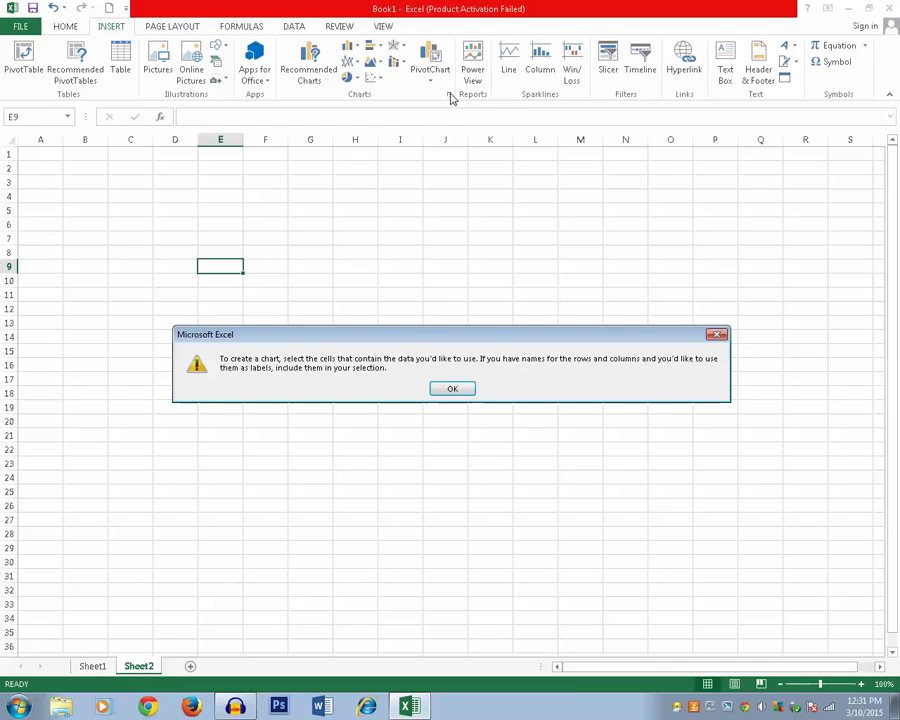
click(453, 386)
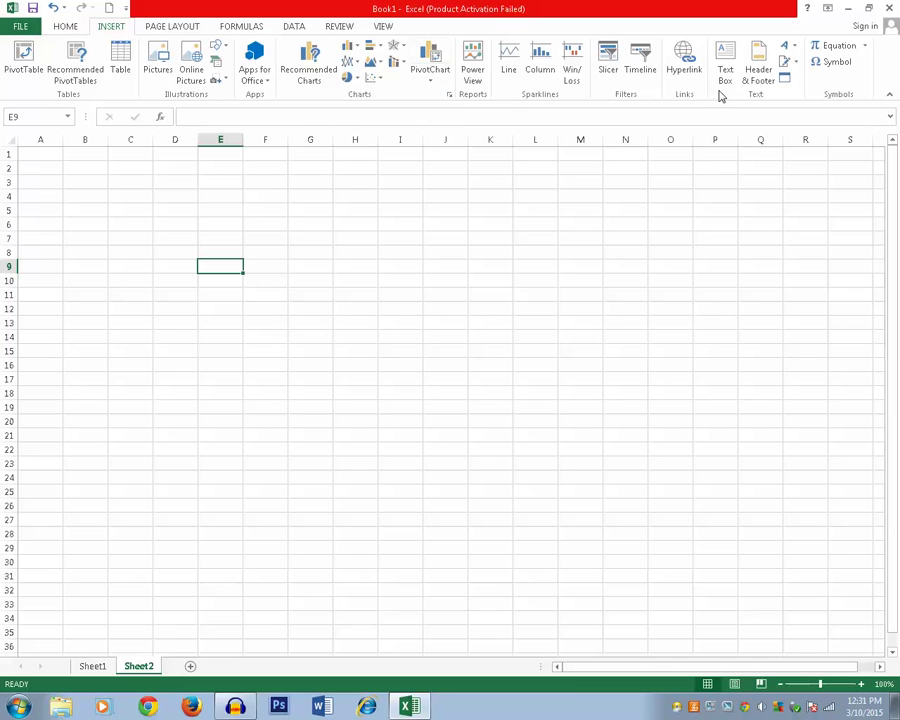
View the detailed font settings in the Format Cells dialog and close it without changes.
click(64, 28)
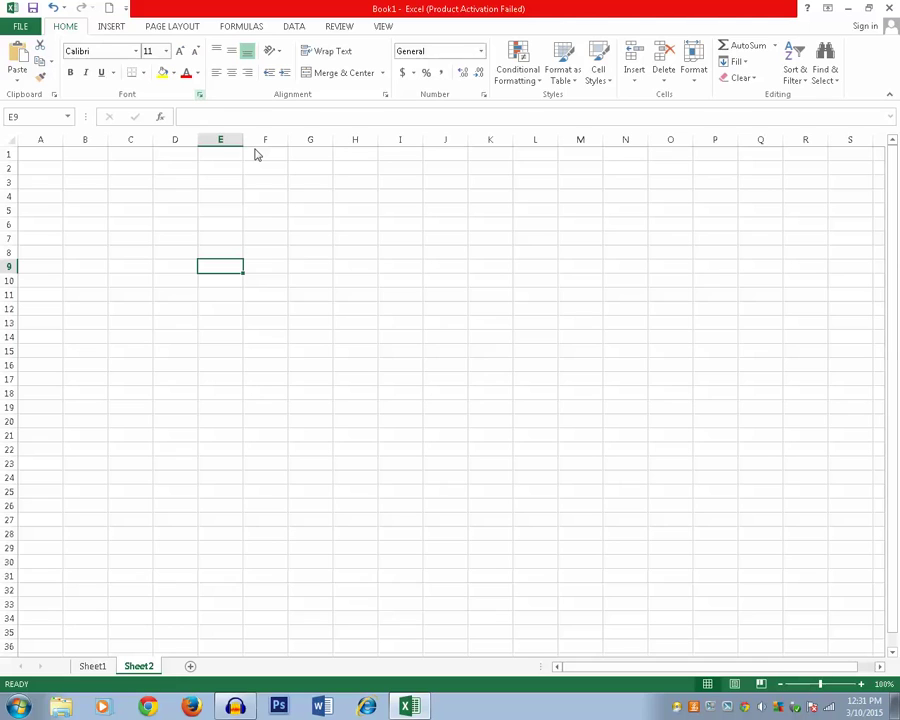
click(200, 95)
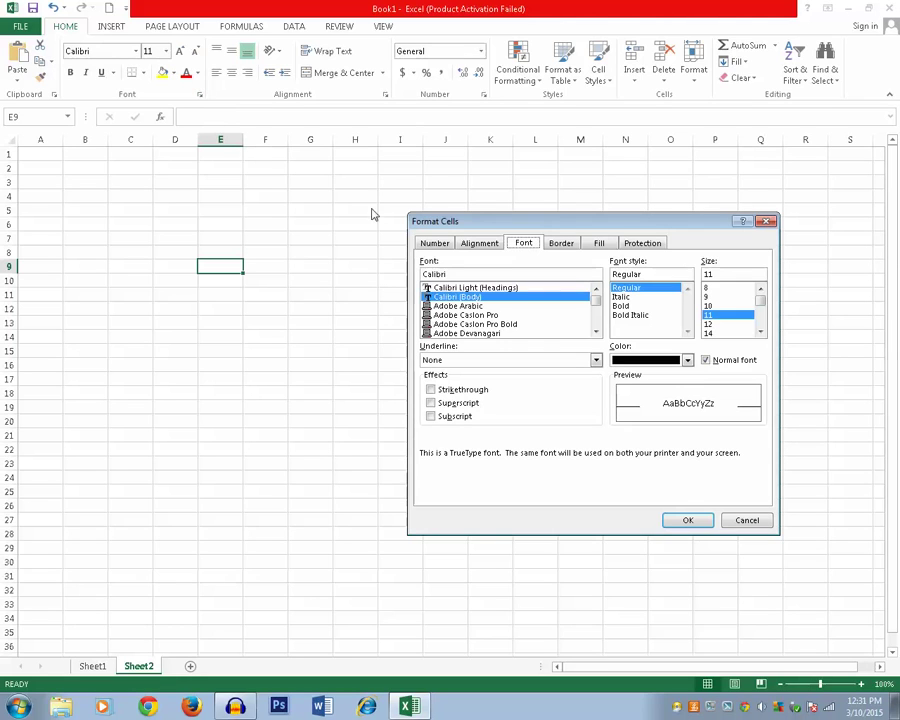
drag(442, 220, 195, 180)
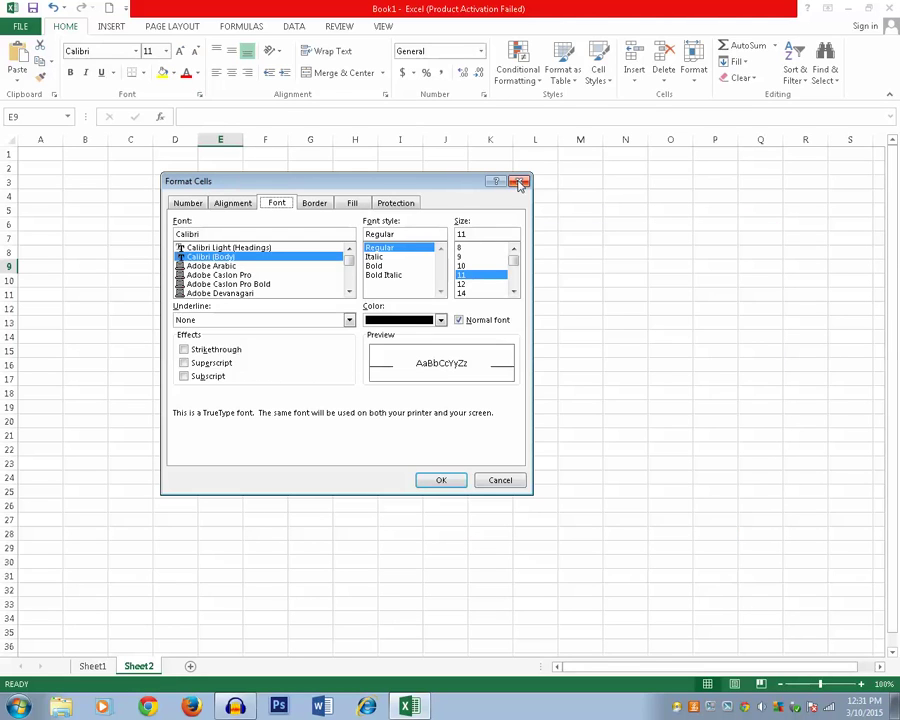
click(518, 181)
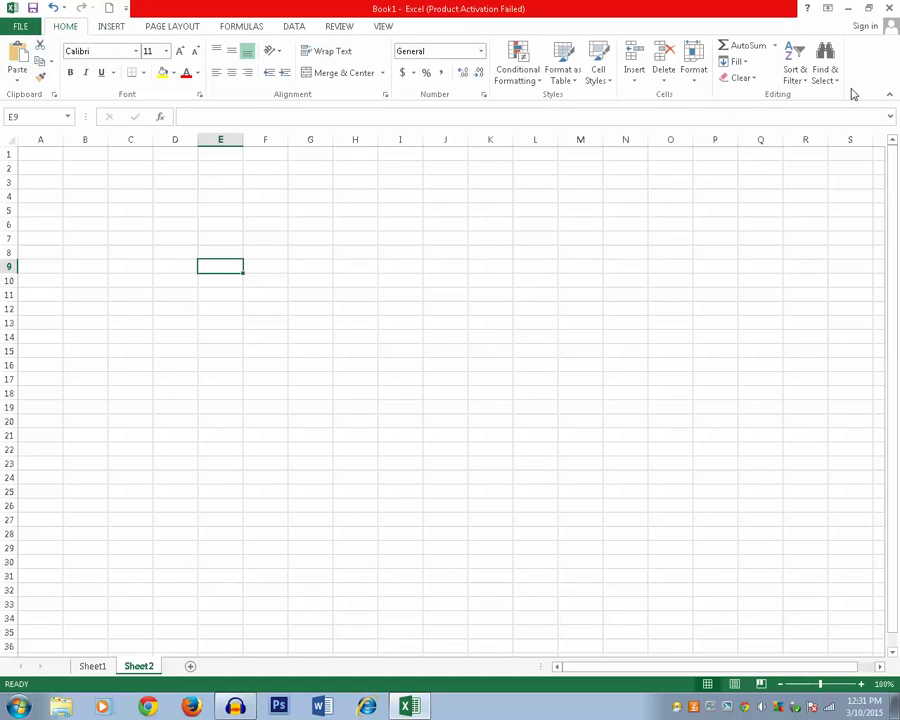
Set the ribbon to Auto-hide, reveal it temporarily and return to the worksheet.
click(827, 12)
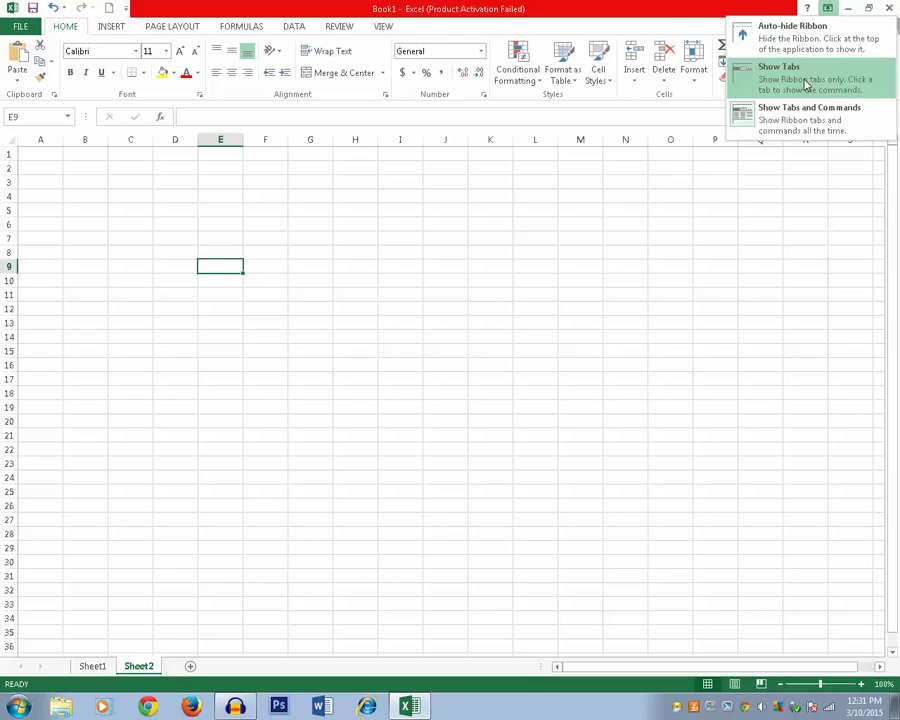
click(759, 36)
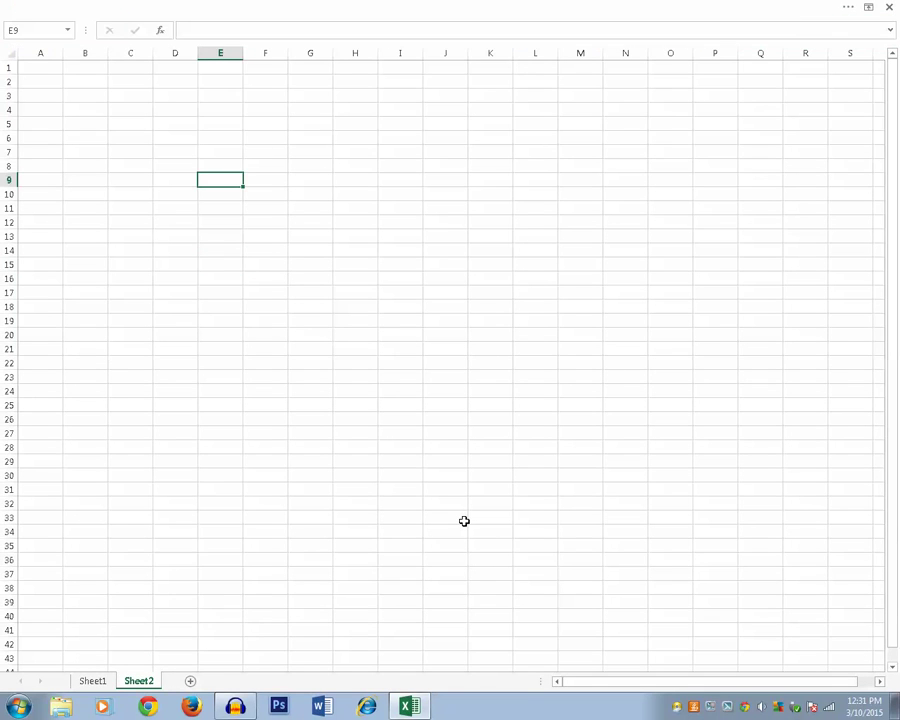
click(571, 6)
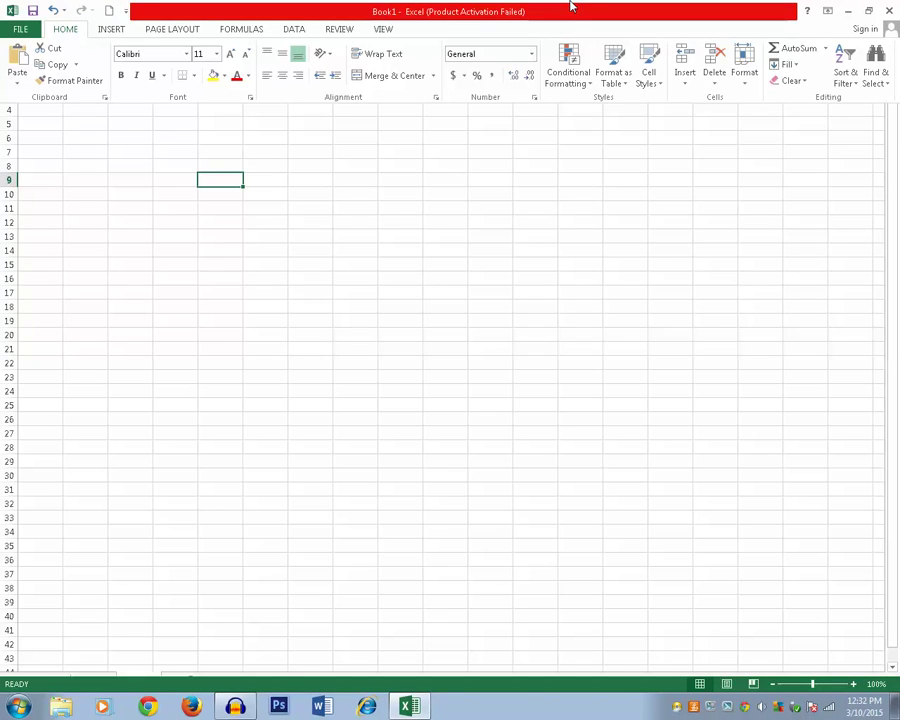
click(517, 254)
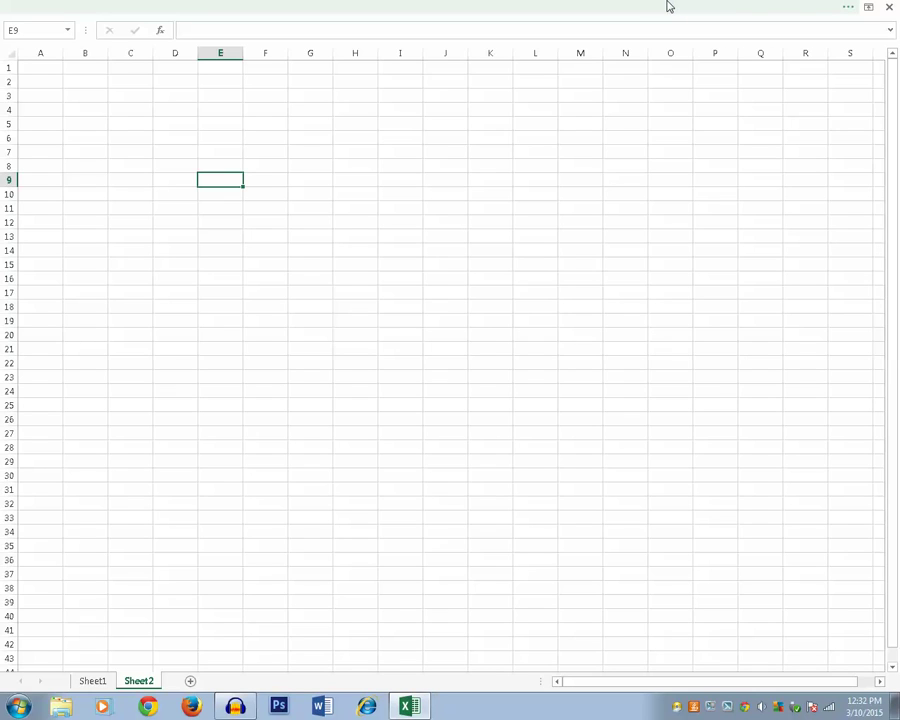
Set the ribbon display to Show Tabs and Commands and select cell D14.
click(869, 8)
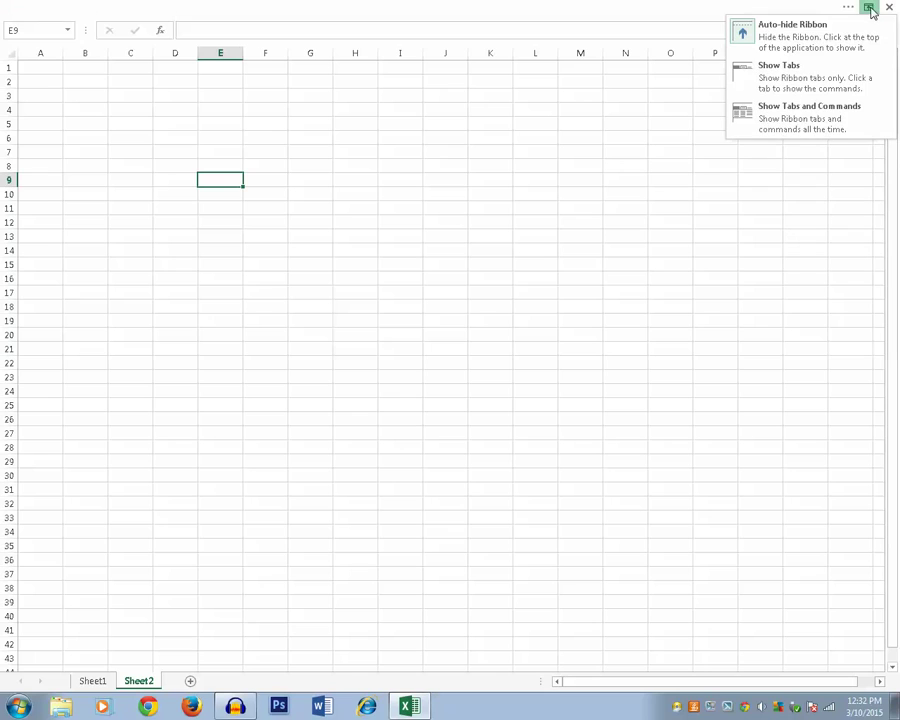
click(789, 128)
click(190, 336)
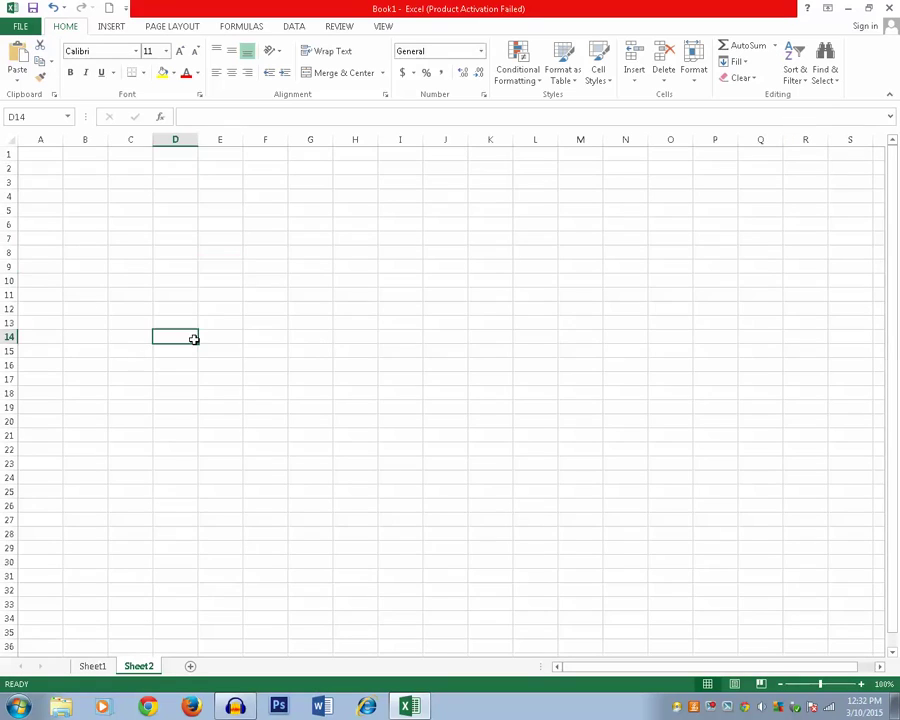
Inspect the sheet in Page Layout and Page Break Preview, and return to Normal view.
mouse_move(896, 272)
mouse_down()
mouse_move(898, 229)
mouse_move(896, 285)
mouse_up()
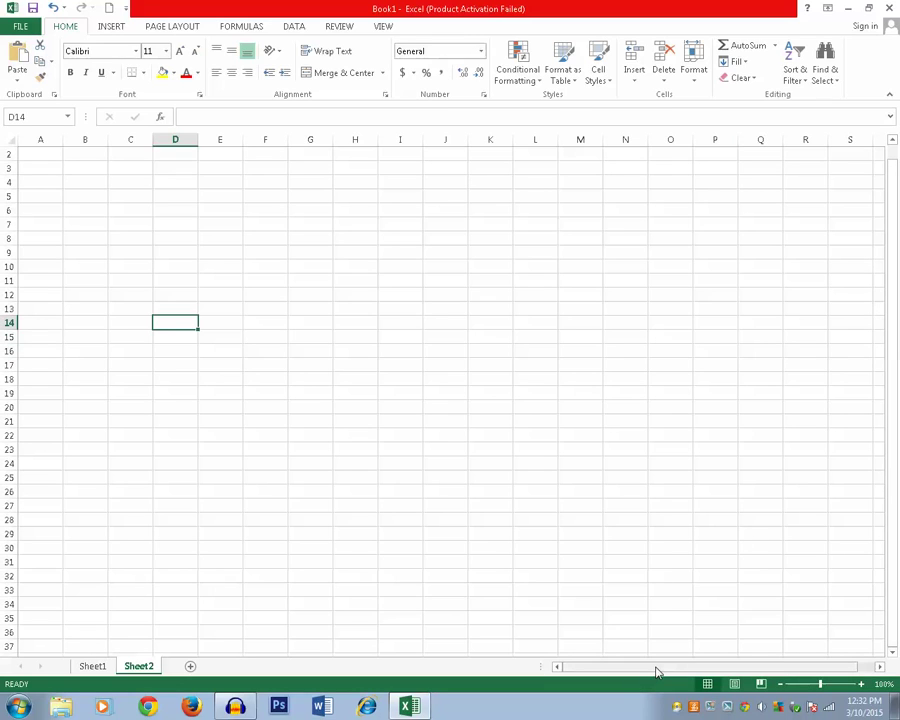
drag(657, 672, 625, 663)
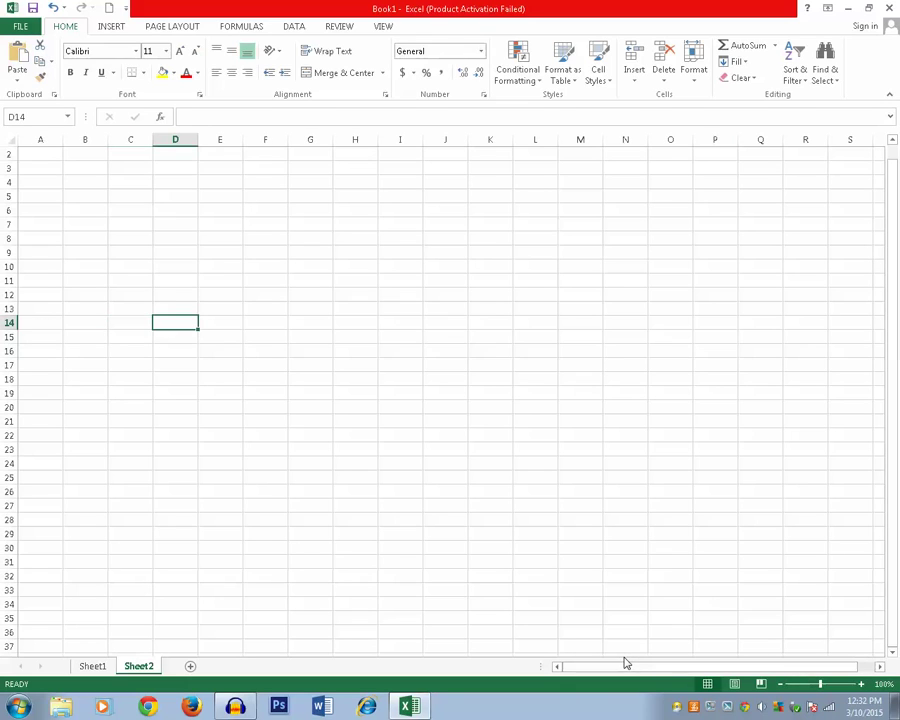
click(736, 688)
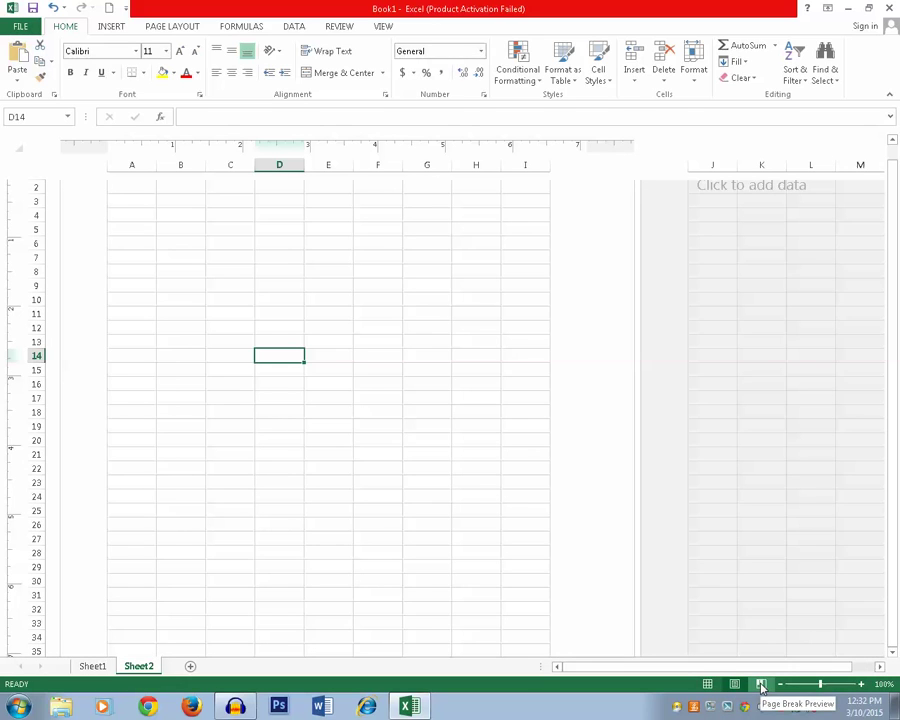
click(761, 686)
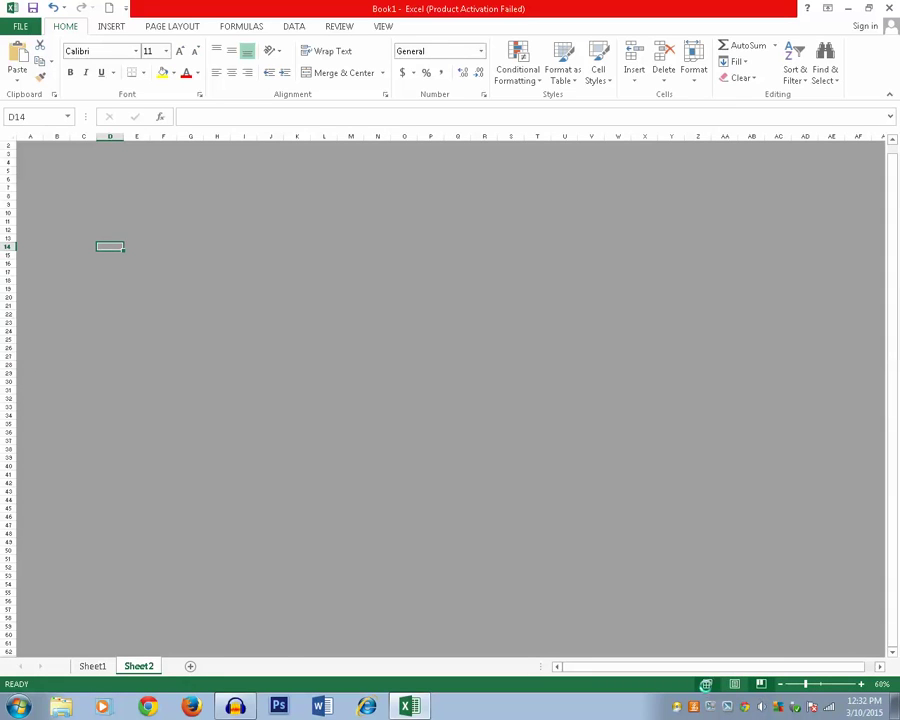
click(707, 685)
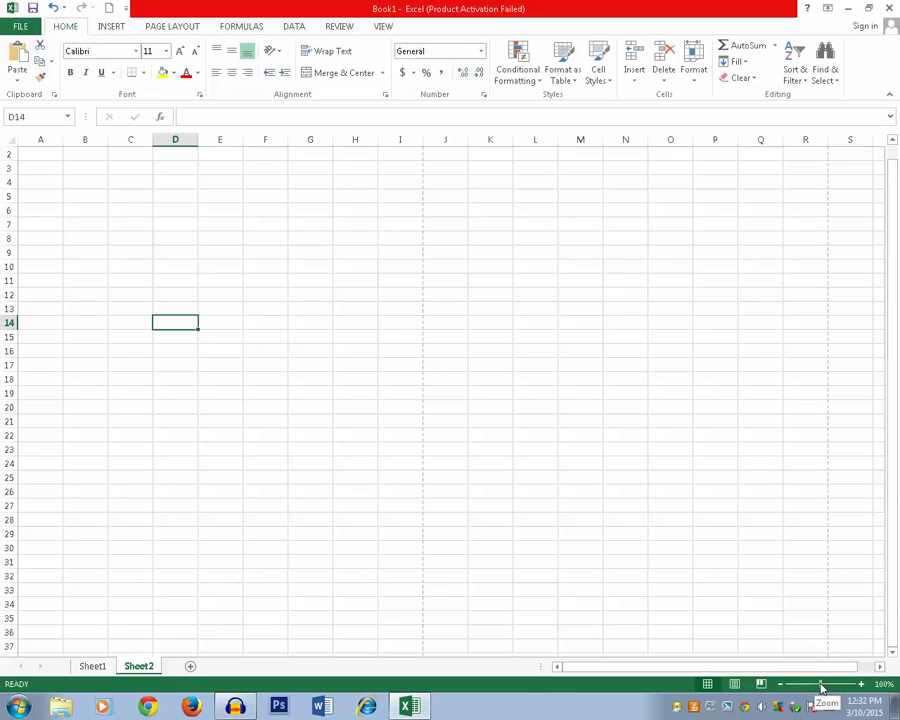
mouse_move(822, 688)
mouse_down()
mouse_move(808, 690)
mouse_move(818, 690)
mouse_up()
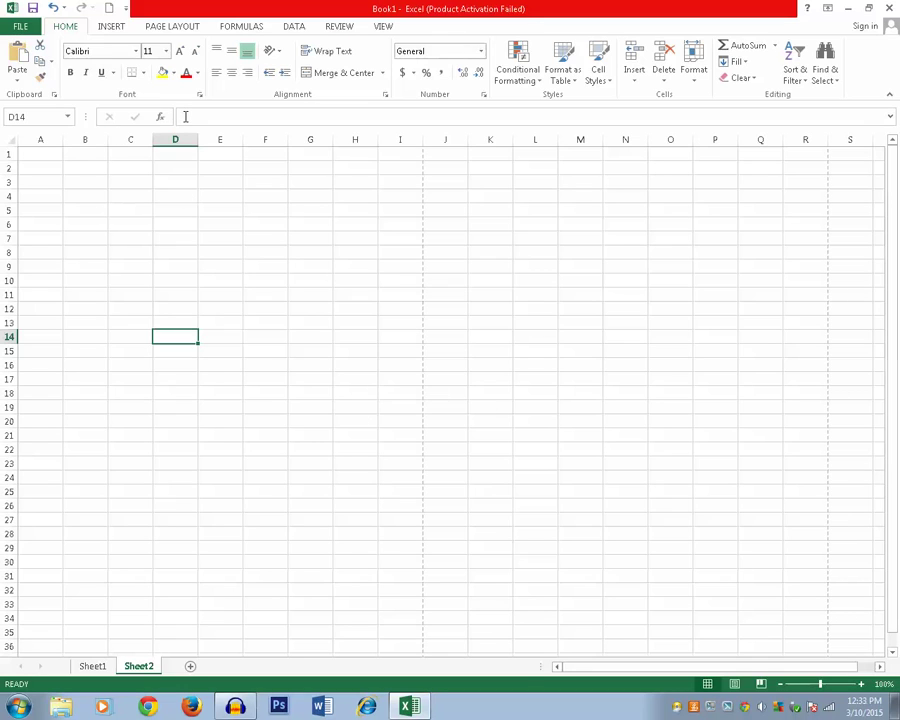
Activate the formula bar for cell D14, and select several other cells in turn, ending at F9.
click(230, 118)
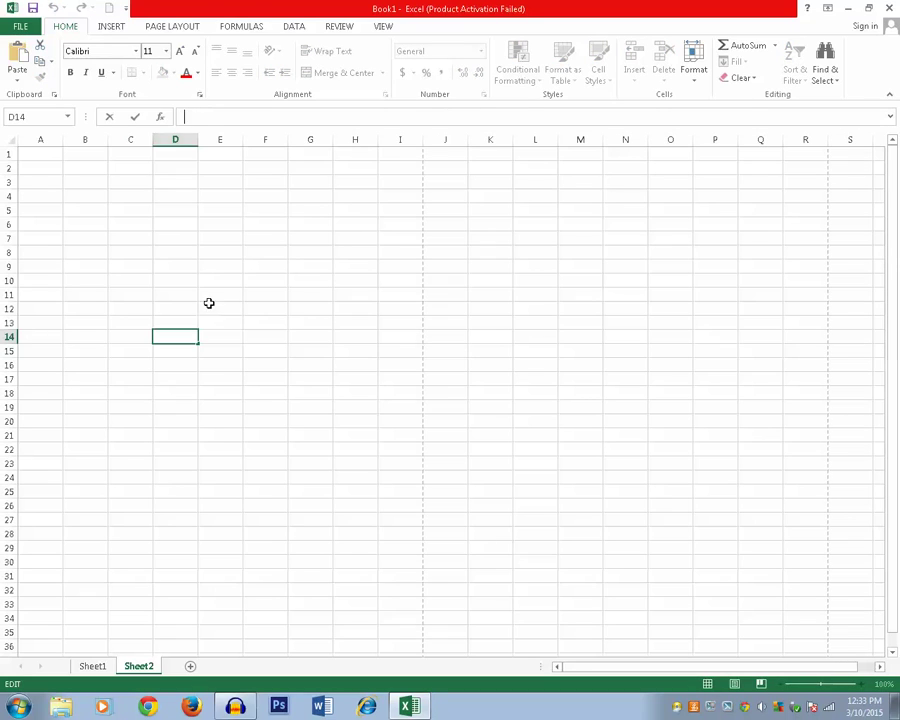
click(182, 237)
click(130, 266)
click(175, 322)
click(228, 279)
click(264, 311)
click(255, 266)
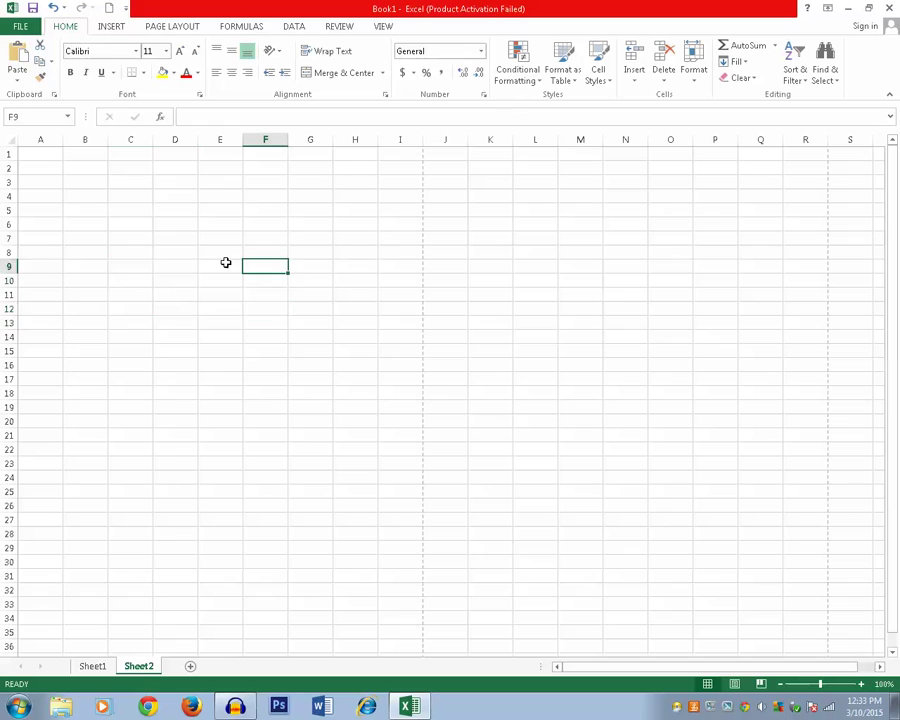
Select several scattered cells on Sheet2 in turn, including F19, ending at D11.
click(175, 238)
click(130, 322)
click(516, 291)
click(262, 393)
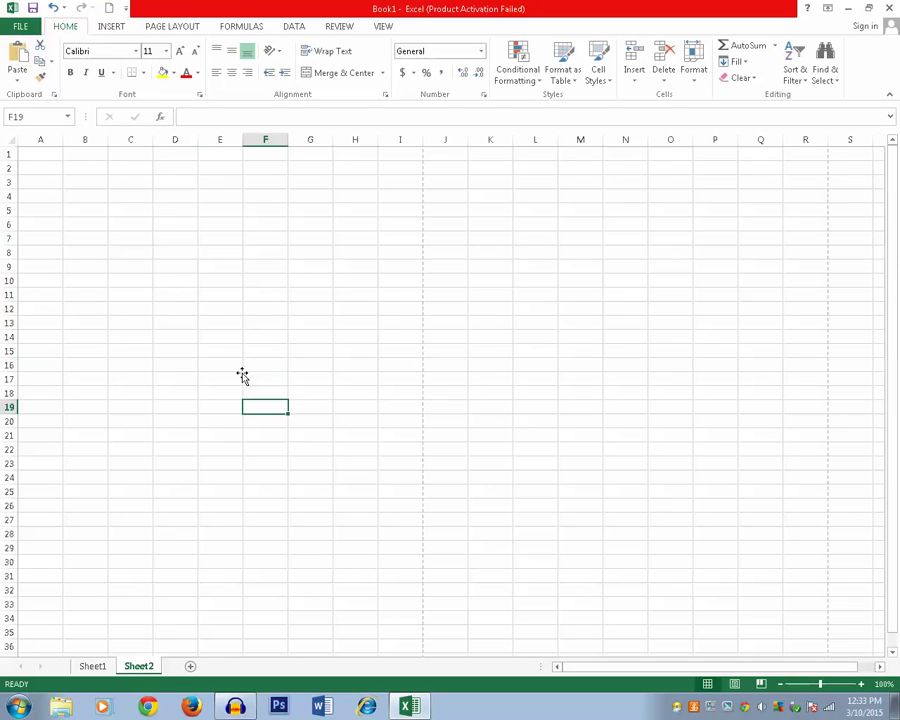
click(191, 291)
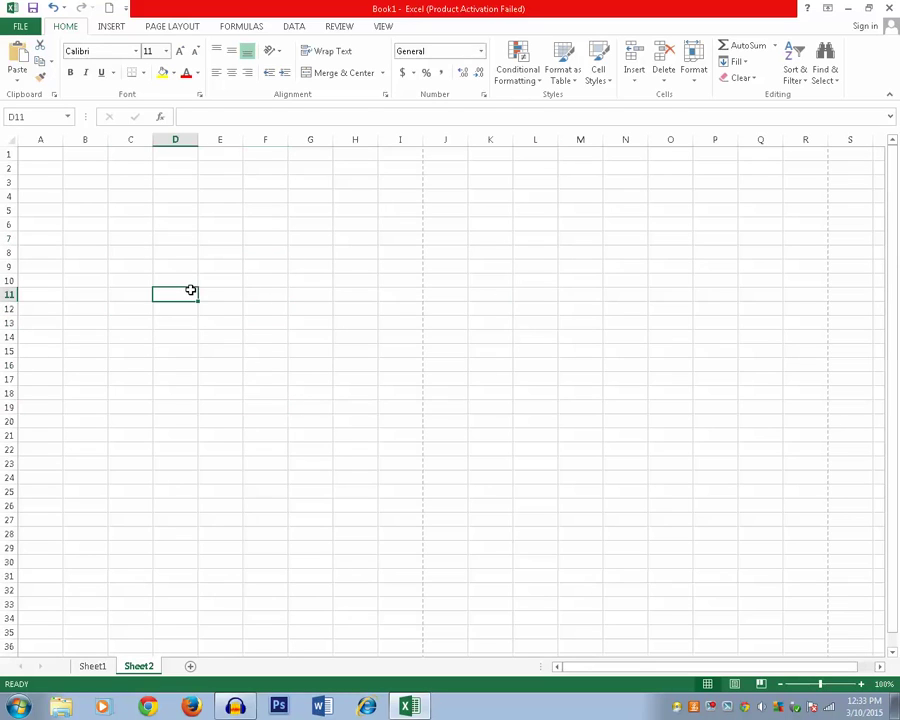
Enter the text abc in cell E4 and move on to cell G4.
click(226, 194)
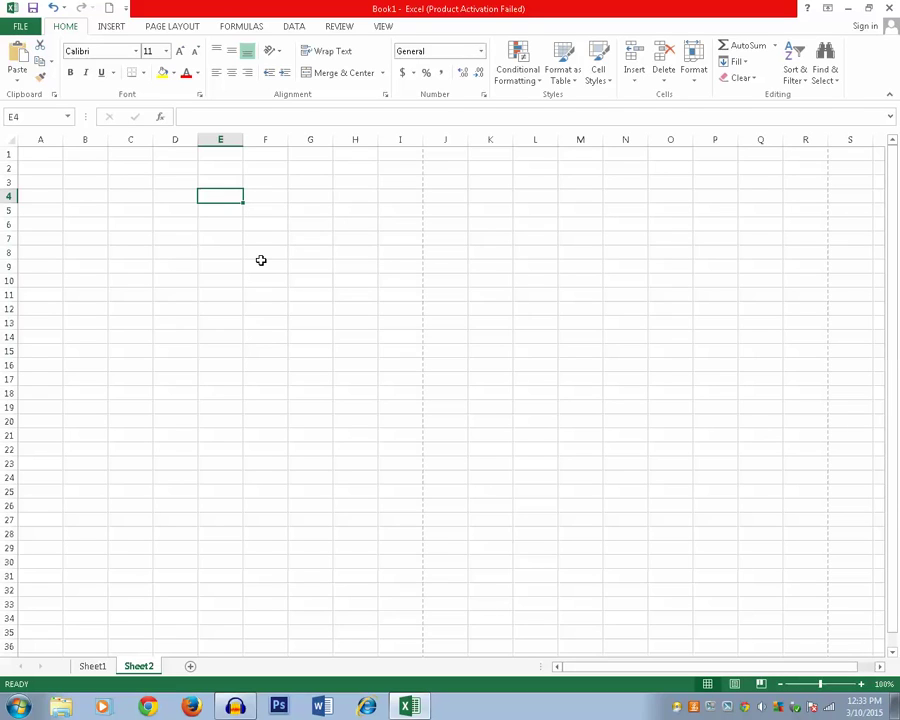
text(abc)
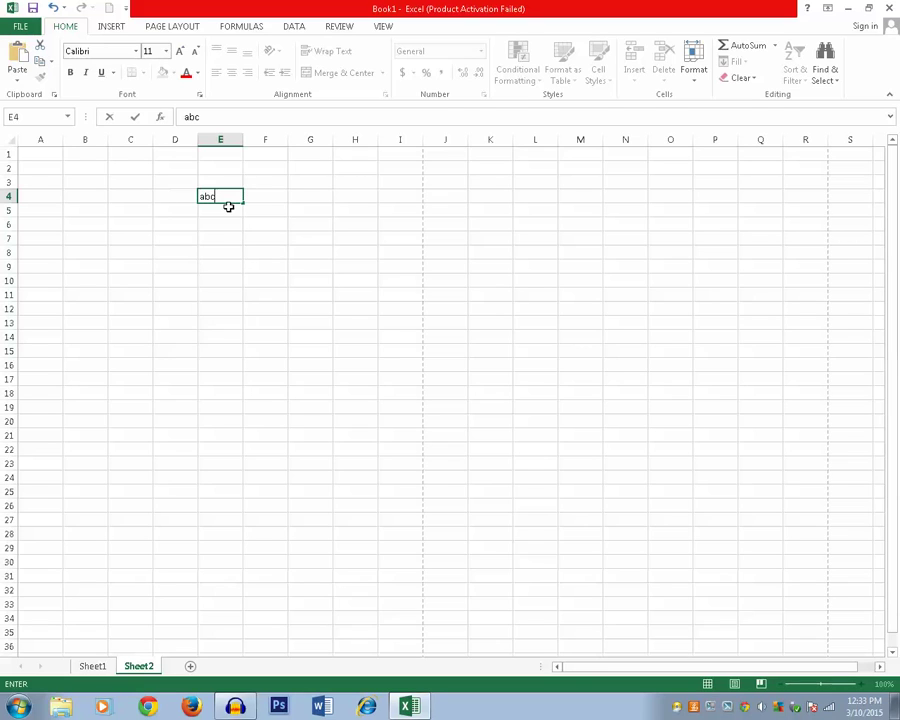
click(321, 194)
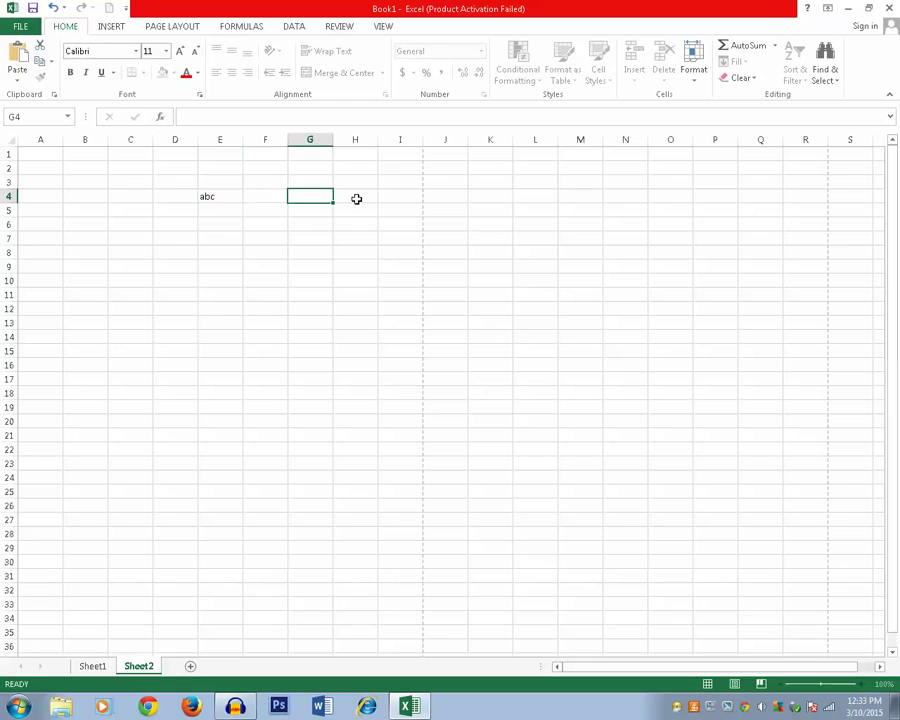
Move the active cell from H4 one cell at a time through the surrounding cells to F4, and select F25.
click(355, 197)
key(Down)
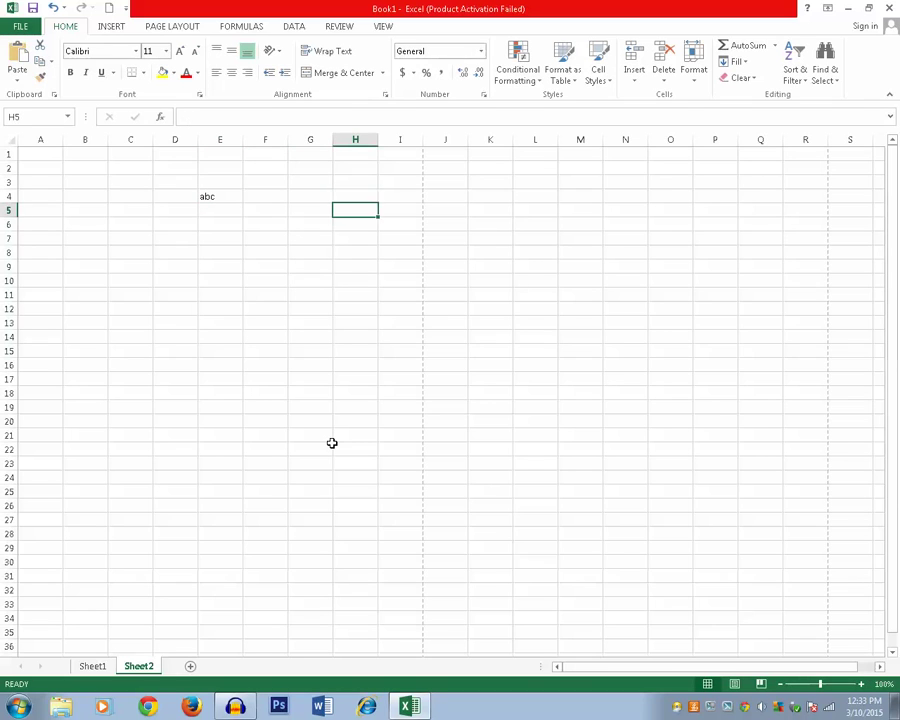
key(Up)
key(Left)
key(Left)
key(Down)
key(Down)
key(Down)
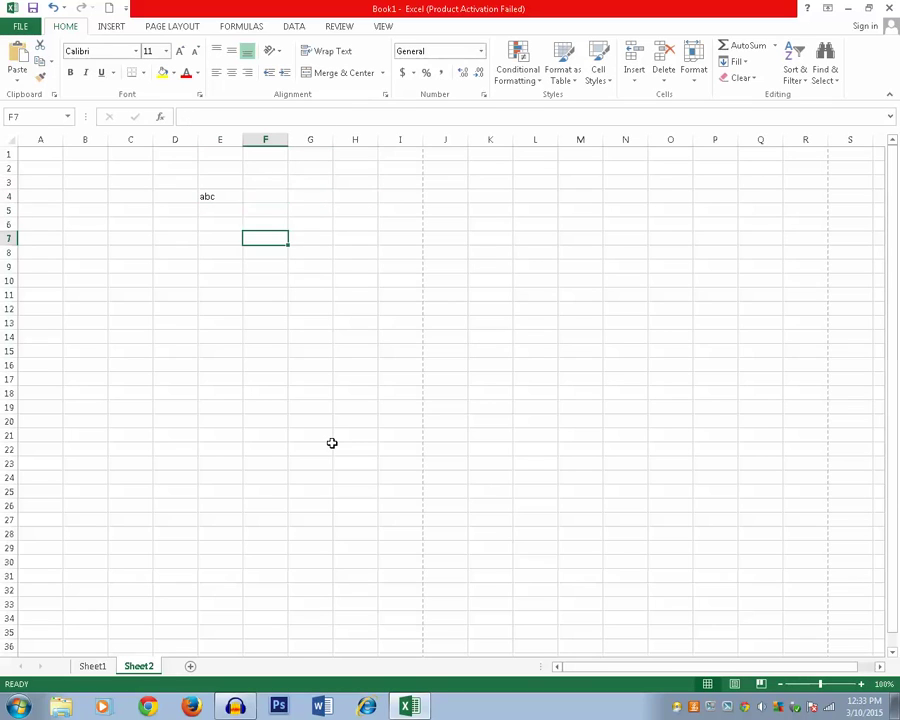
key(Right)
key(Right)
key(Up)
key(Up)
key(Up)
key(Up)
key(Left)
key(Left)
key(Down)
key(Down)
key(Down)
key(Down)
key(Up)
key(Up)
key(Up)
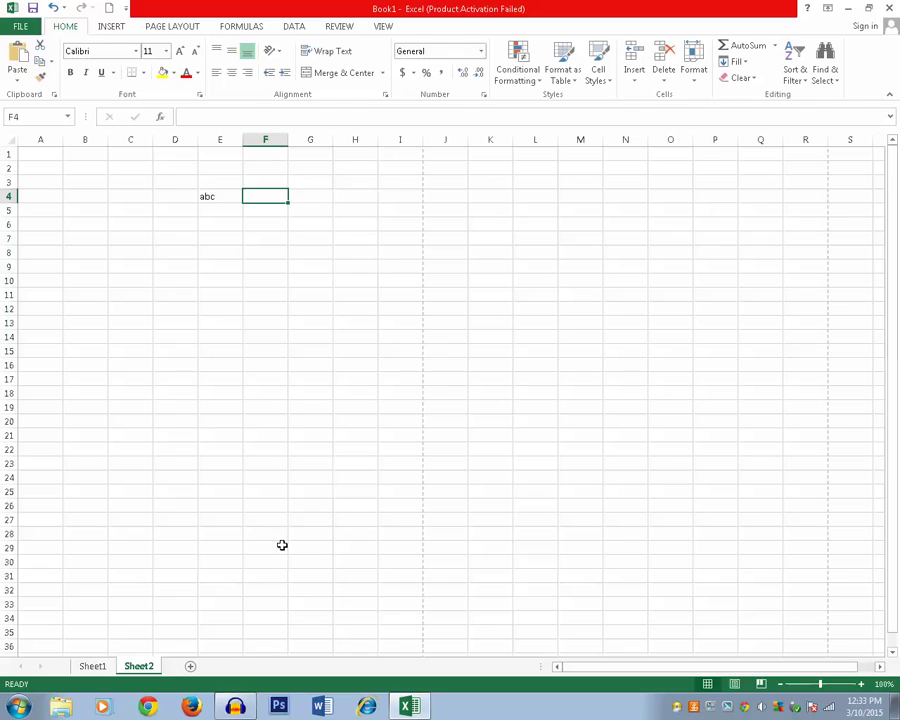
click(284, 487)
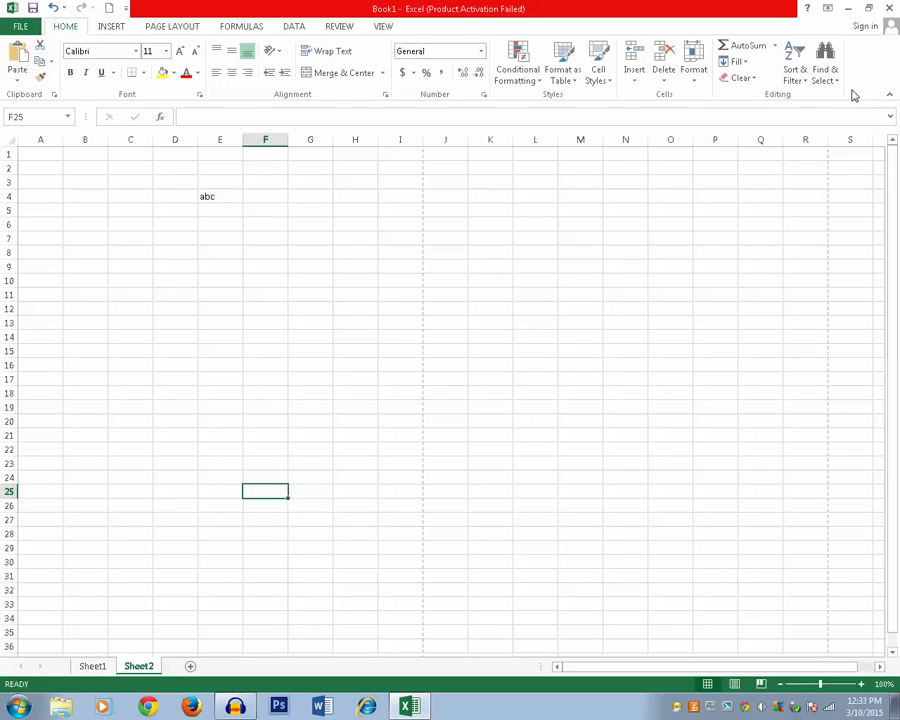
Minimize the workbook window to the desktop, bring it back, and restore it down from full screen to a smaller window.
click(849, 14)
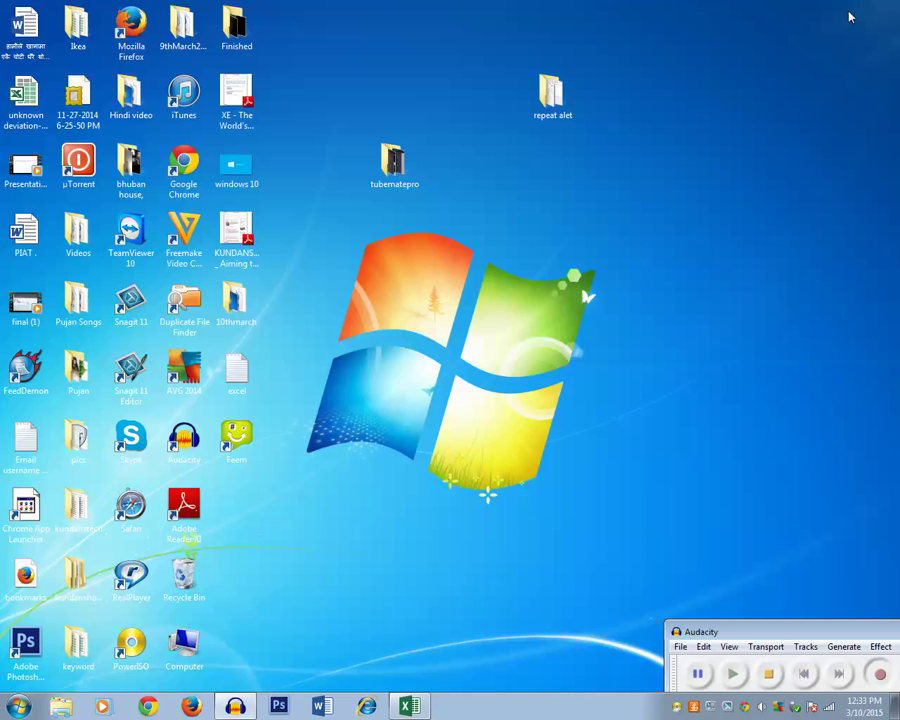
click(421, 706)
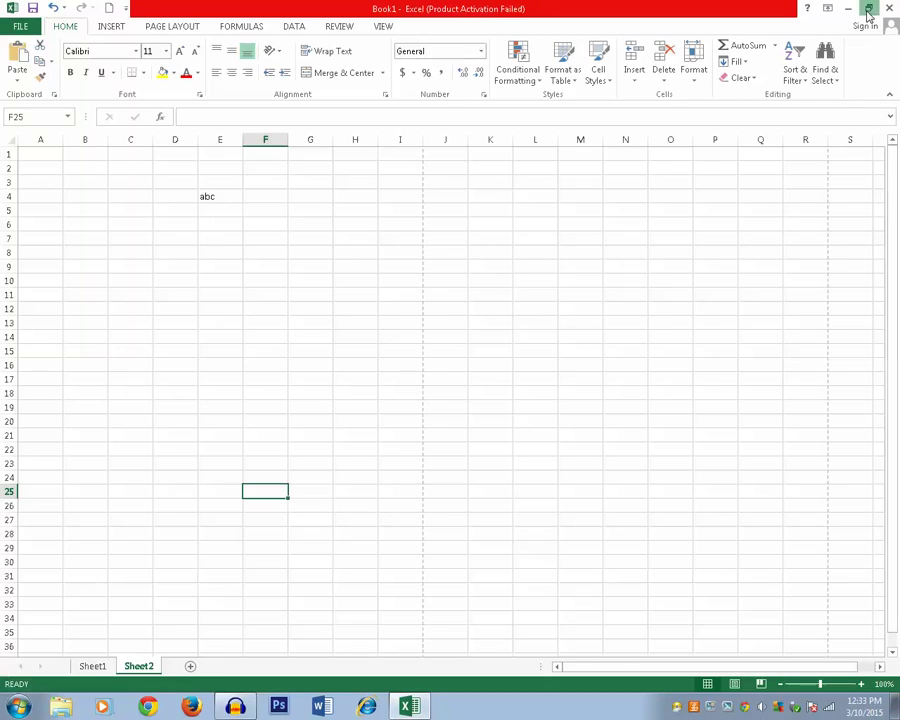
click(868, 14)
click(868, 196)
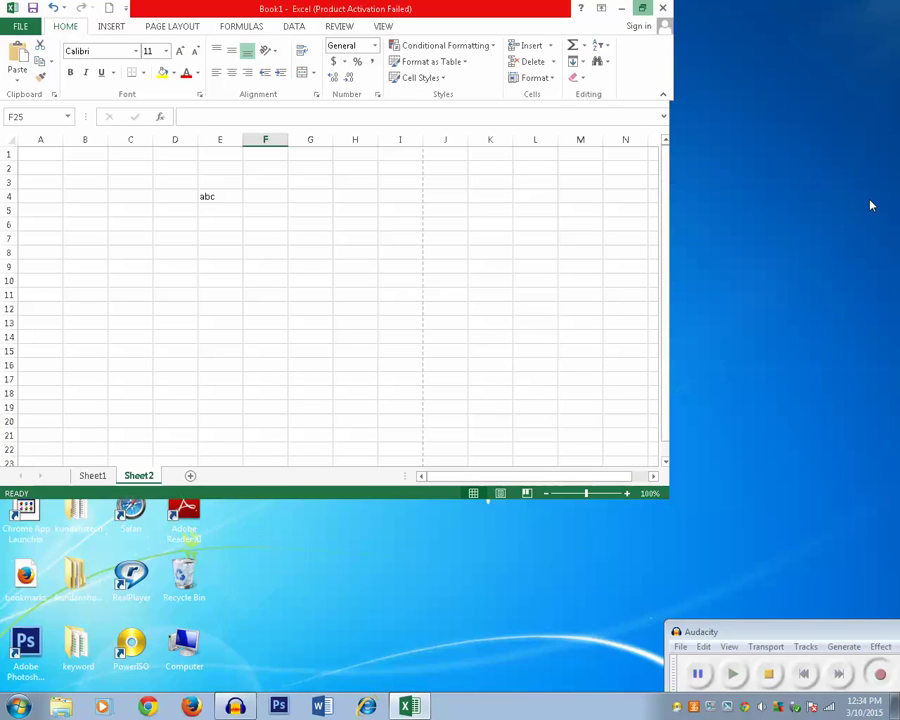